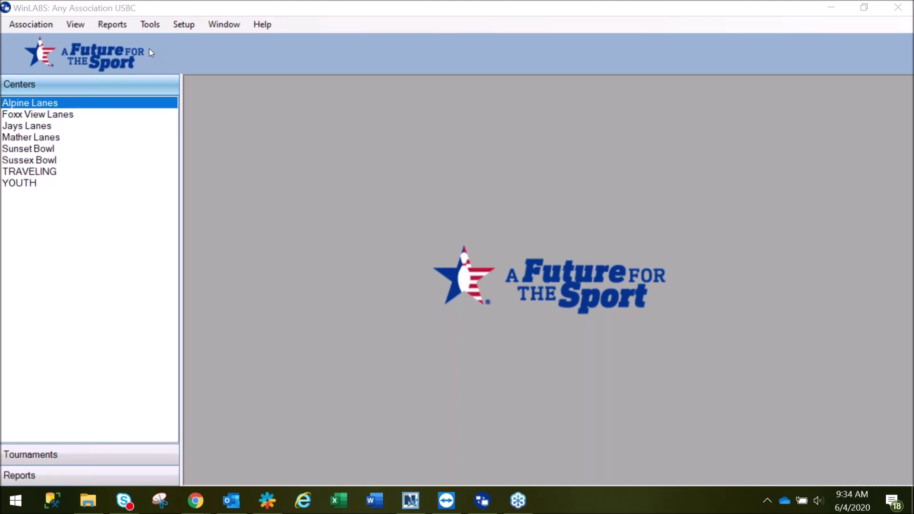
Open the criteria for the association's general League Bowlers Email report
{"action": "left_click", "coordinate": [117, 27]}
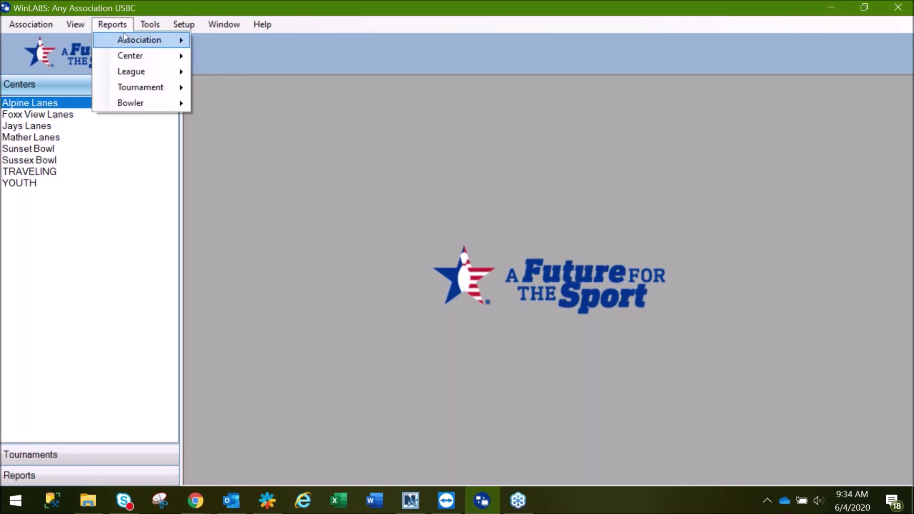
{"action": "mouse_move", "coordinate": [127, 40]}
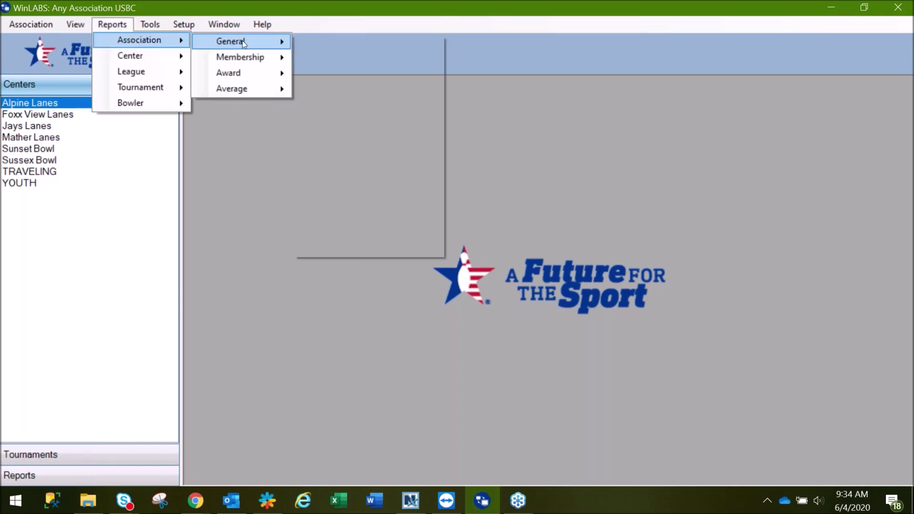
{"action": "mouse_move", "coordinate": [243, 44]}
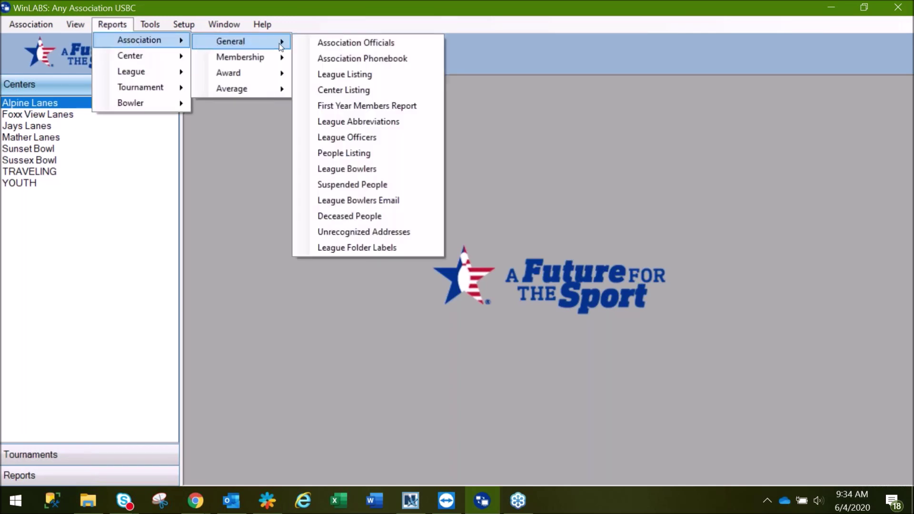
{"action": "left_click", "coordinate": [327, 203]}
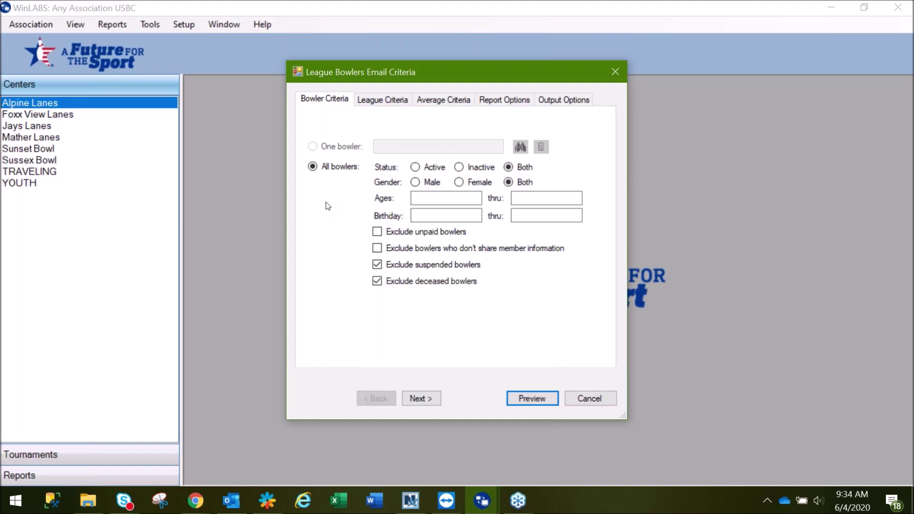
Limit the report to active male bowlers and exclude bowlers who don't share member information
{"action": "left_click", "coordinate": [421, 167]}
{"action": "left_click", "coordinate": [416, 184]}
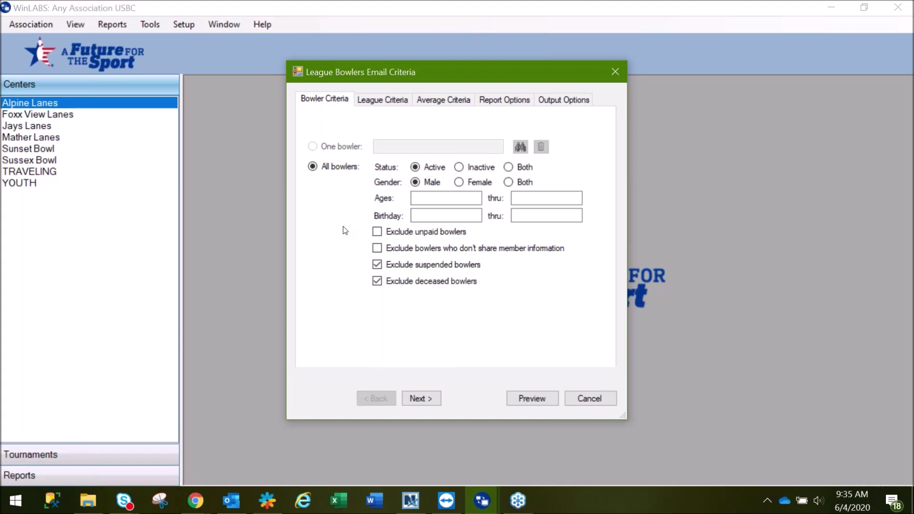
{"action": "left_click", "coordinate": [376, 251]}
Restrict the league criteria to all leagues in one center, Foxx View Lanes
{"action": "left_click", "coordinate": [424, 399]}
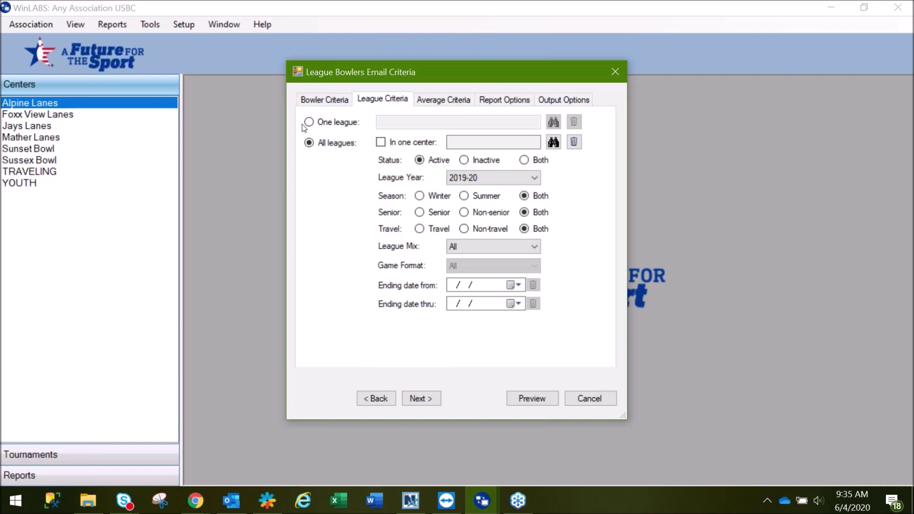
{"action": "left_click", "coordinate": [310, 144]}
{"action": "left_click", "coordinate": [552, 142]}
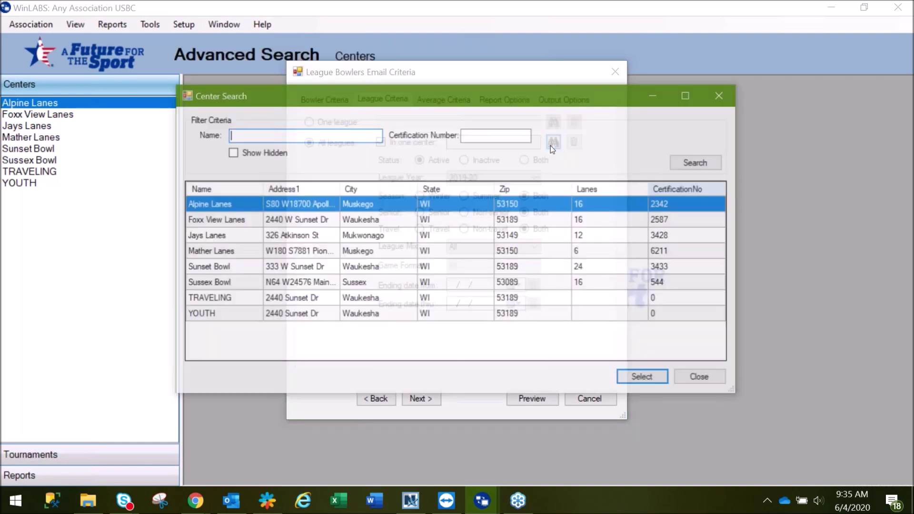
{"action": "left_click", "coordinate": [299, 219]}
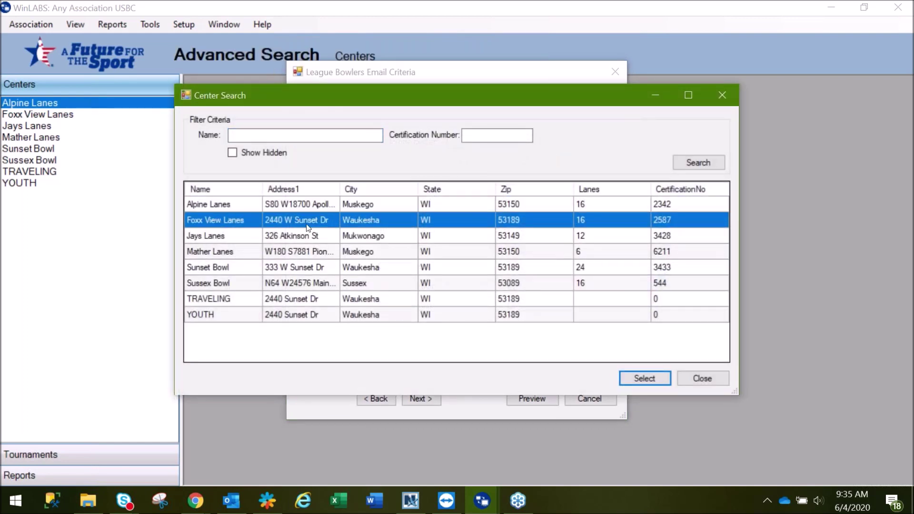
{"action": "left_click", "coordinate": [626, 379]}
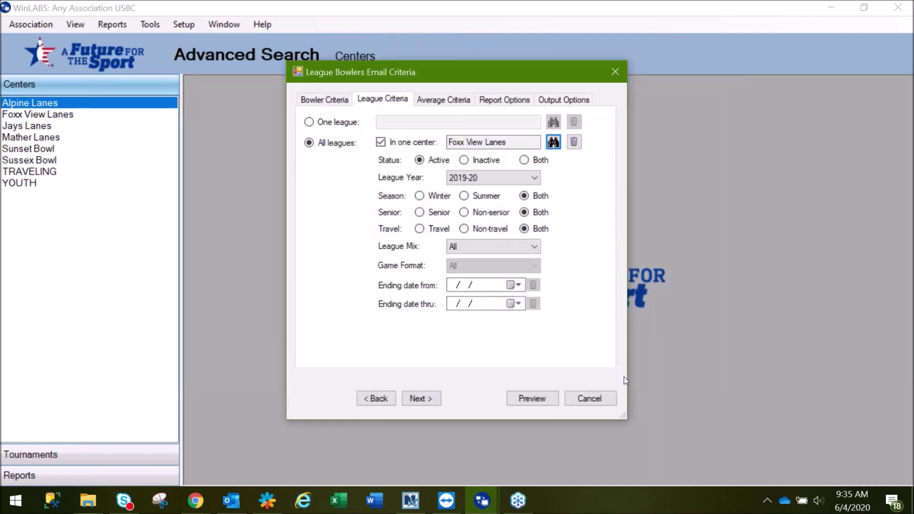
Set the minimum games required in the average criteria to 1
{"action": "left_click", "coordinate": [411, 400]}
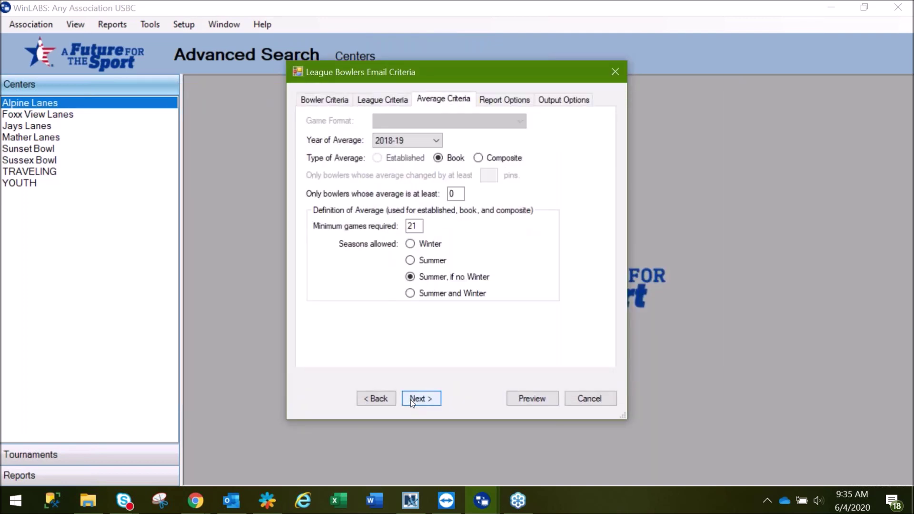
{"action": "left_click", "coordinate": [414, 142]}
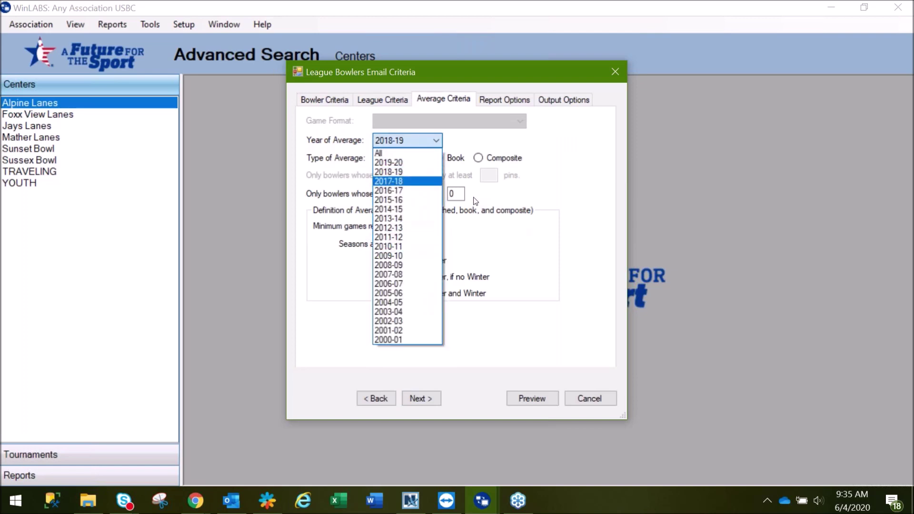
{"action": "left_click", "coordinate": [578, 188]}
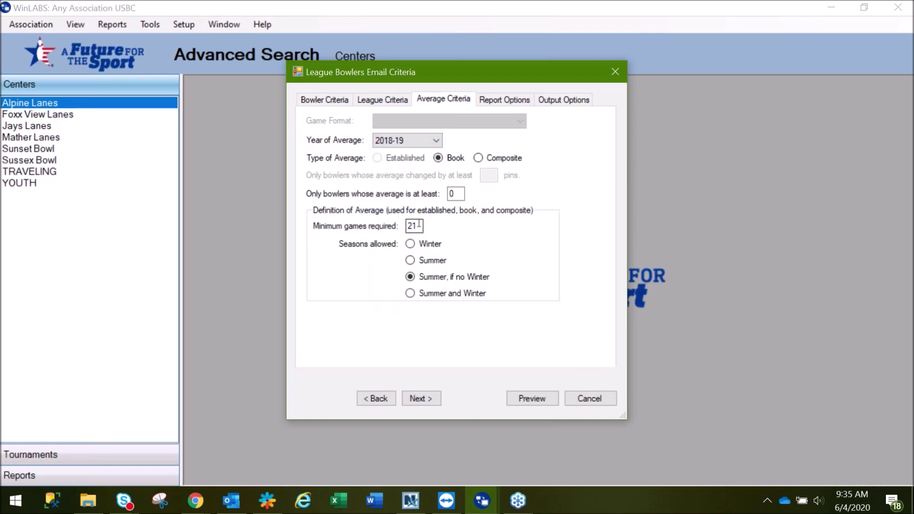
{"action": "left_click_drag", "start_coordinate": [420, 224], "coordinate": [402, 224]}
{"action": "type", "text": "1"}
Turn off showing the selection criteria on the report and preview it on Standard (8.5 x 11) stock
{"action": "left_click", "coordinate": [425, 401]}
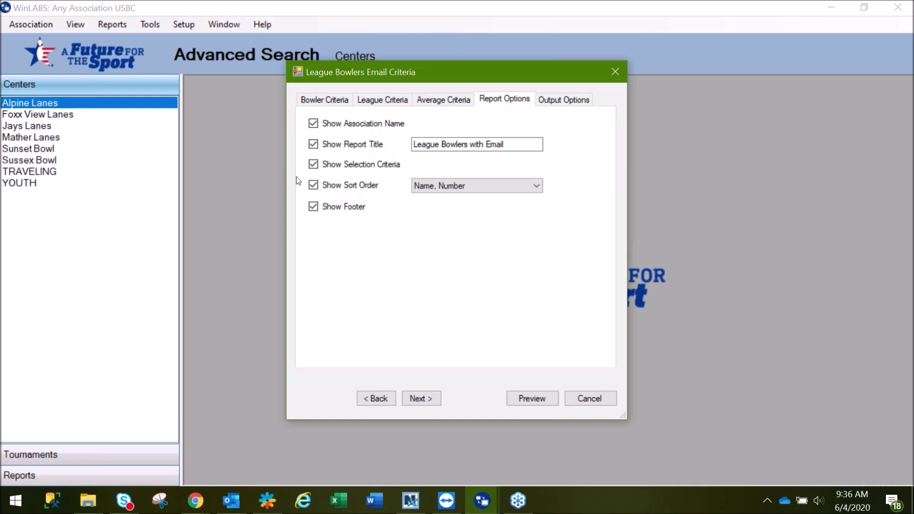
{"action": "left_click", "coordinate": [316, 165]}
{"action": "left_click", "coordinate": [420, 398]}
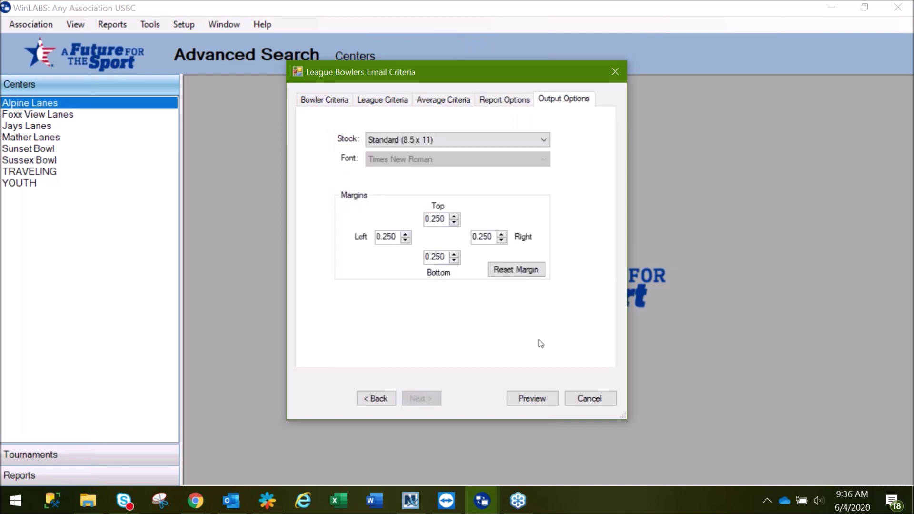
{"action": "left_click", "coordinate": [544, 142]}
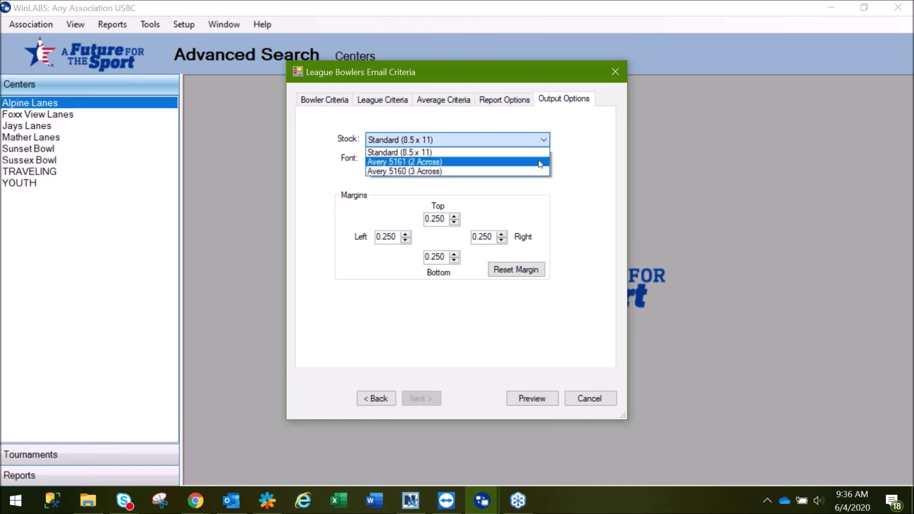
{"action": "left_click", "coordinate": [573, 150]}
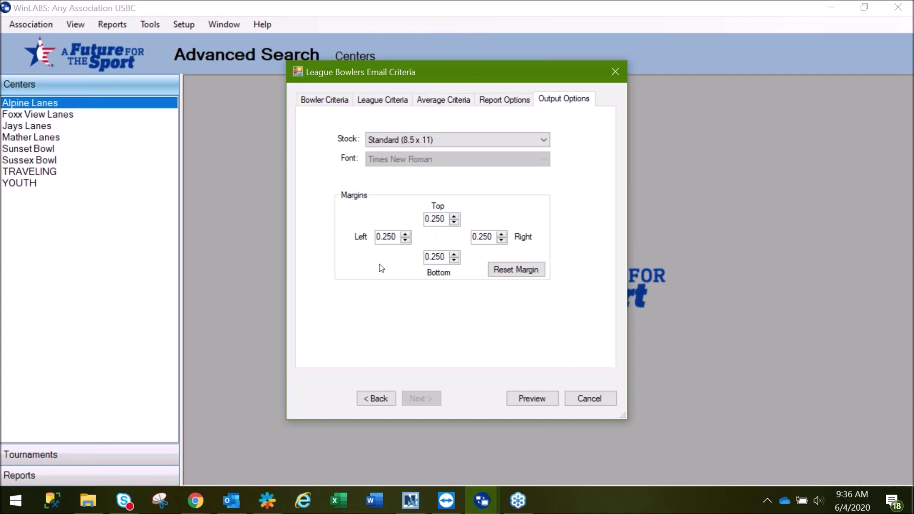
{"action": "left_click", "coordinate": [521, 397]}
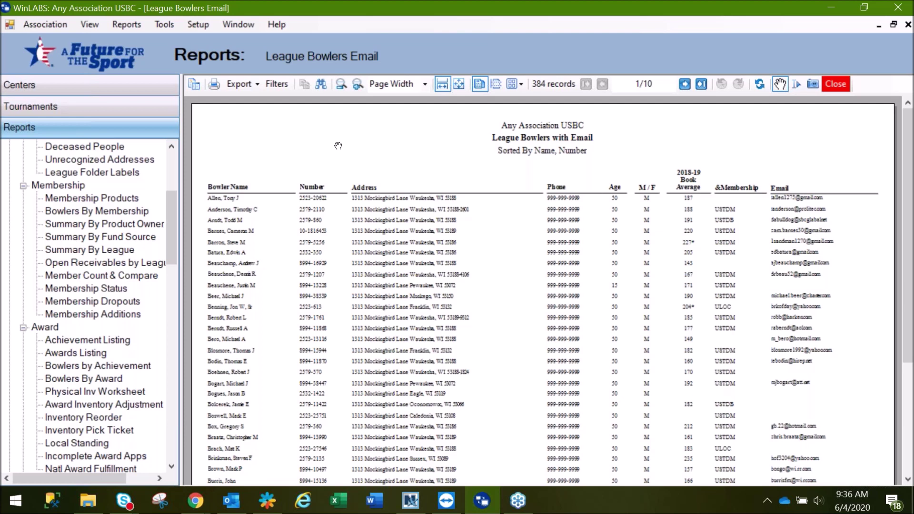
Export the report to Excel as League Bowlers Email.xls on the Desktop
{"action": "left_click", "coordinate": [255, 86]}
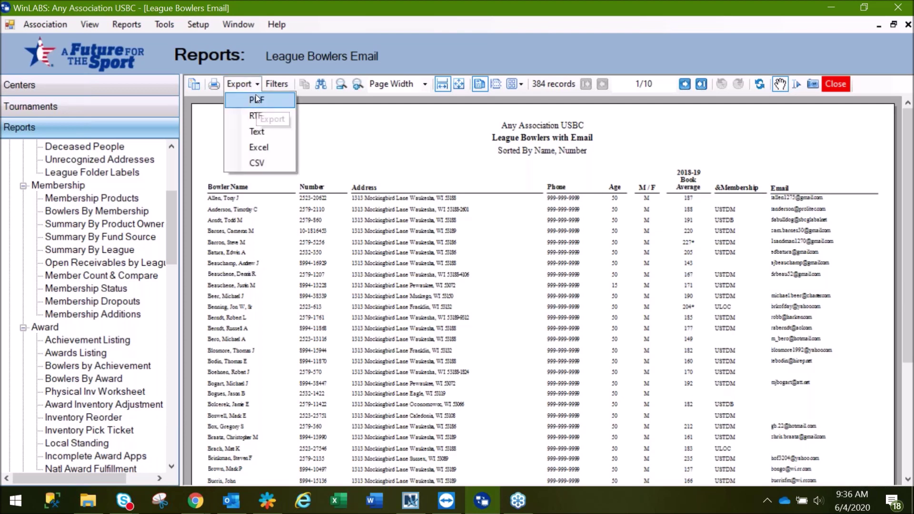
{"action": "left_click", "coordinate": [262, 151]}
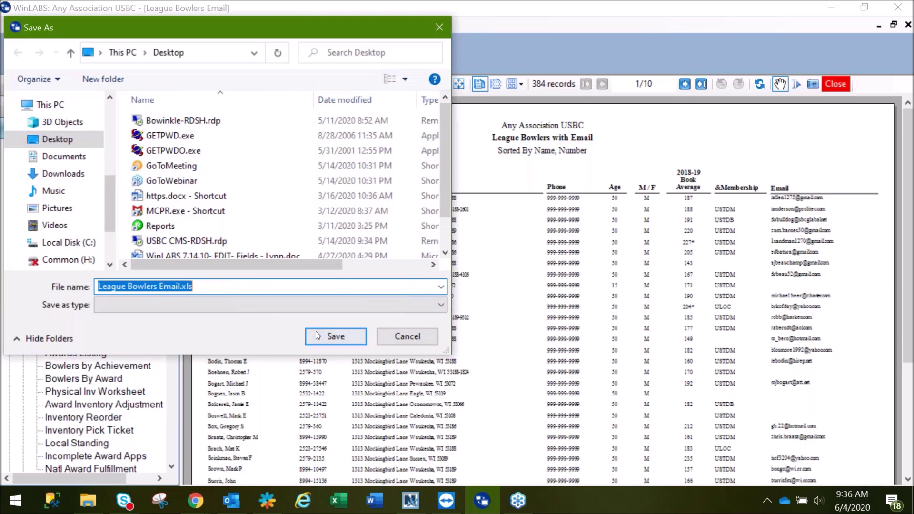
{"action": "left_click", "coordinate": [316, 335]}
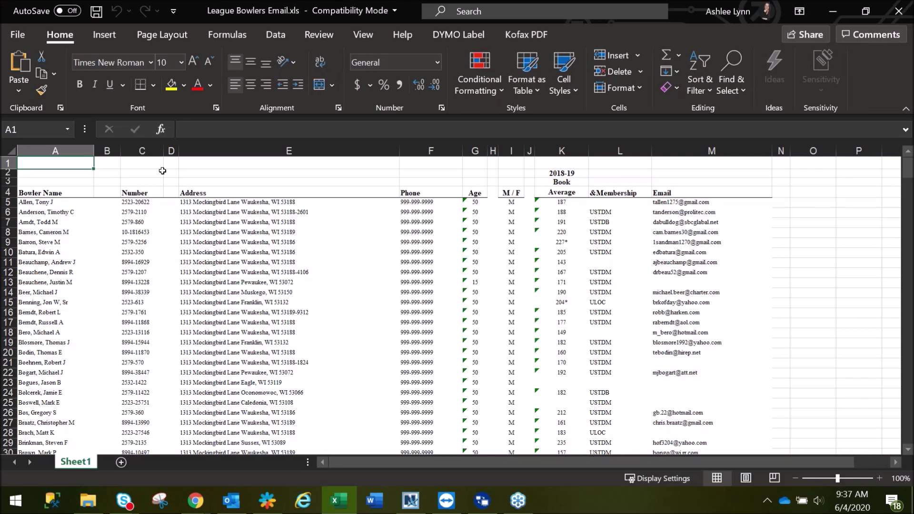
In the exported Excel sheet, delete columns B through L between the bowler names and the emails
{"action": "left_click", "coordinate": [107, 151]}
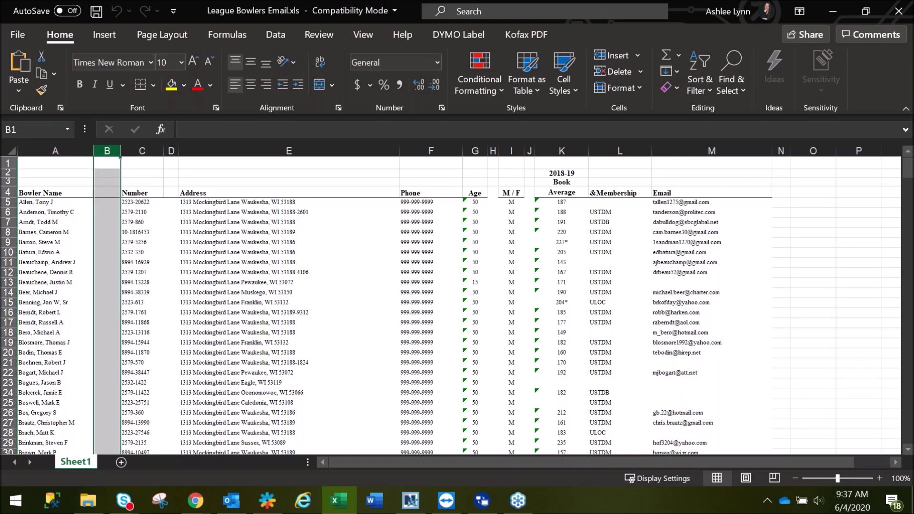
{"action": "left_click_drag", "start_coordinate": [108, 150], "coordinate": [619, 149]}
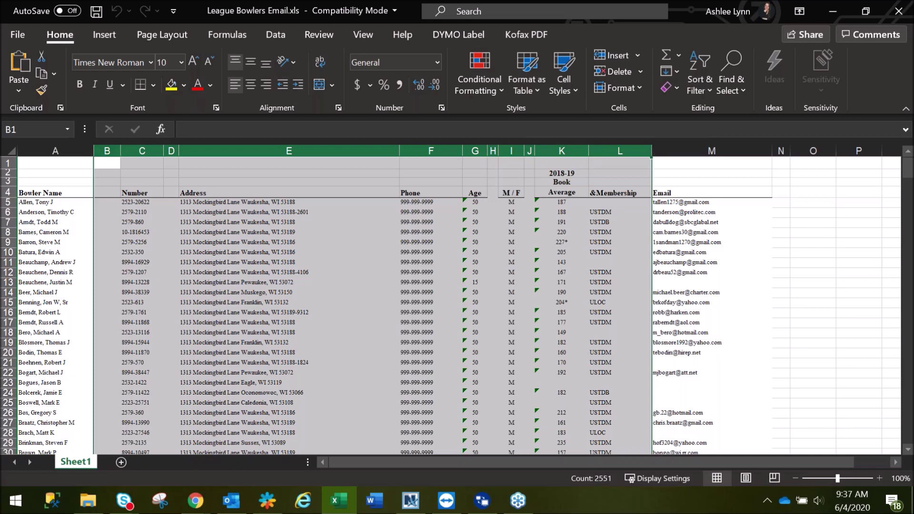
{"action": "right_click", "coordinate": [593, 156]}
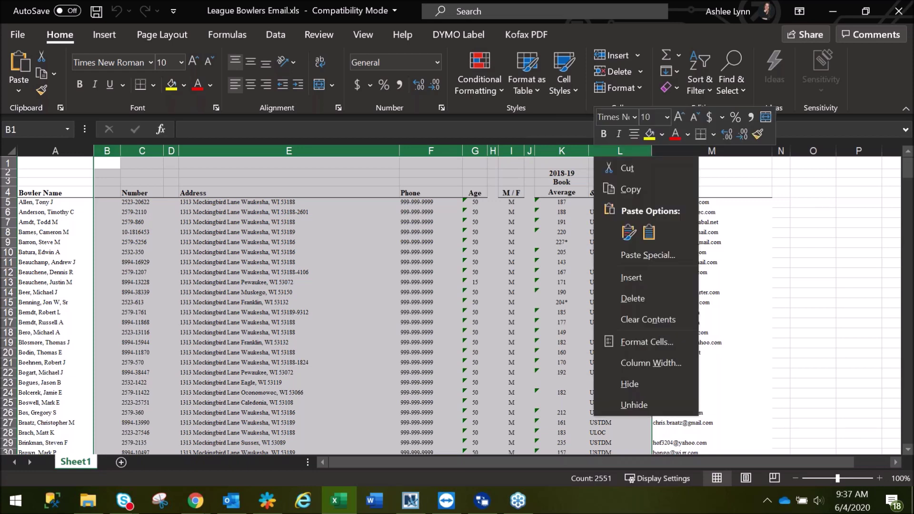
{"action": "left_click", "coordinate": [632, 299]}
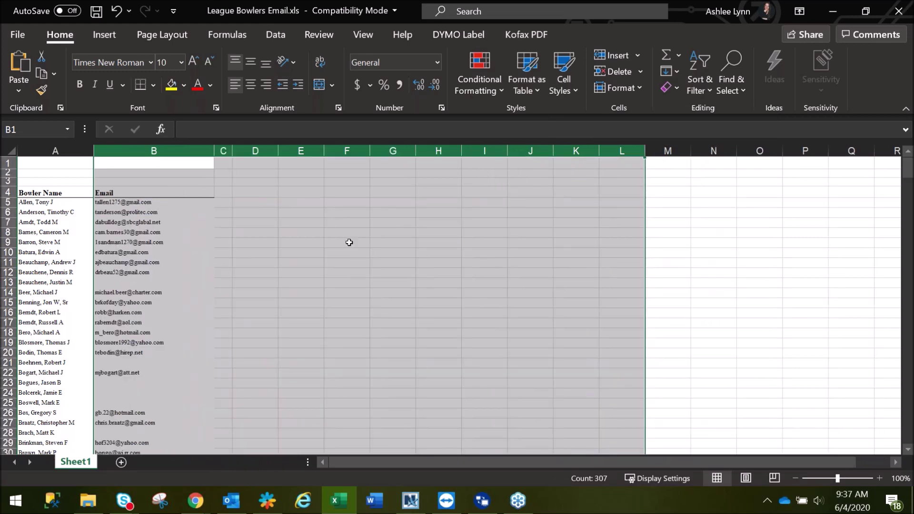
{"action": "left_click", "coordinate": [86, 164]}
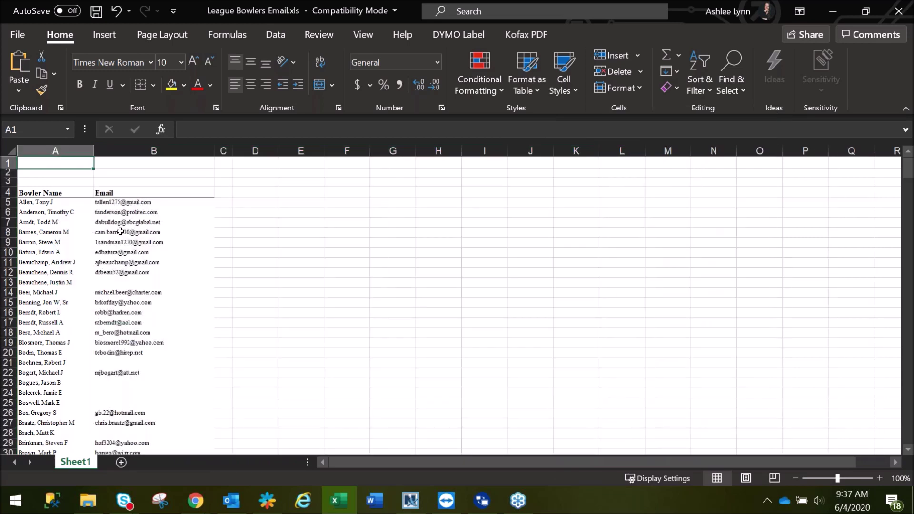
Add filters to the Bowler Name and Email columns, A and B
{"action": "left_click", "coordinate": [153, 282]}
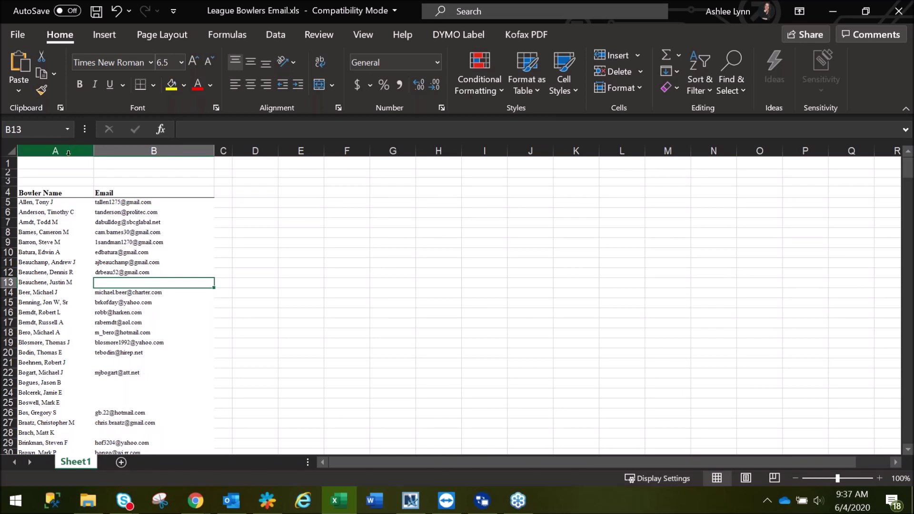
{"action": "left_click_drag", "start_coordinate": [68, 153], "coordinate": [102, 152]}
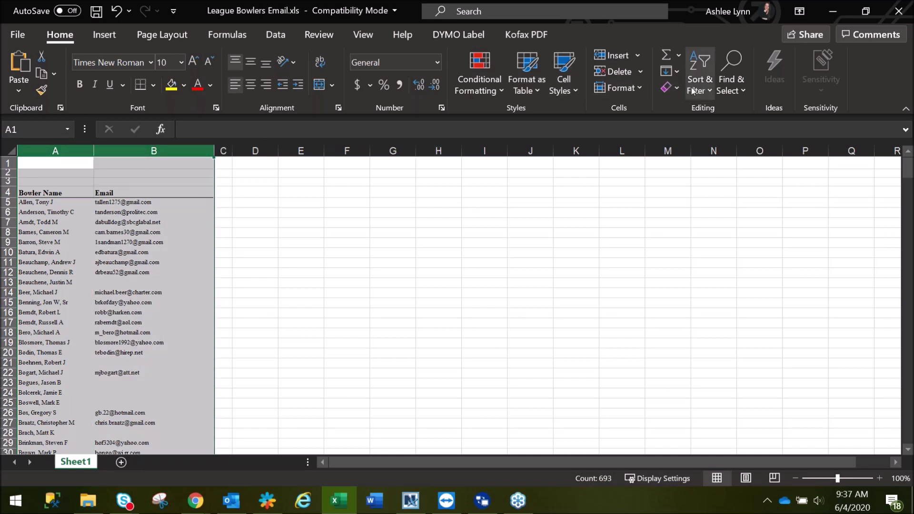
{"action": "left_click", "coordinate": [710, 91]}
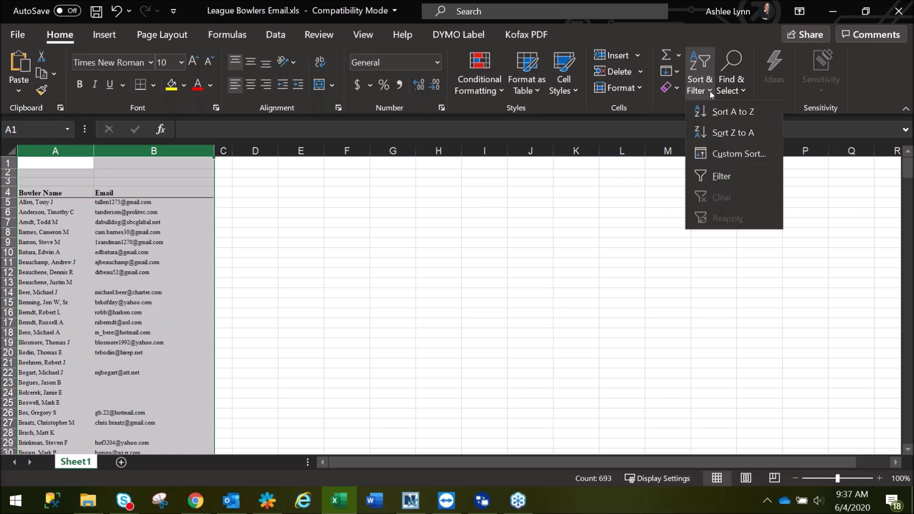
{"action": "left_click", "coordinate": [719, 182]}
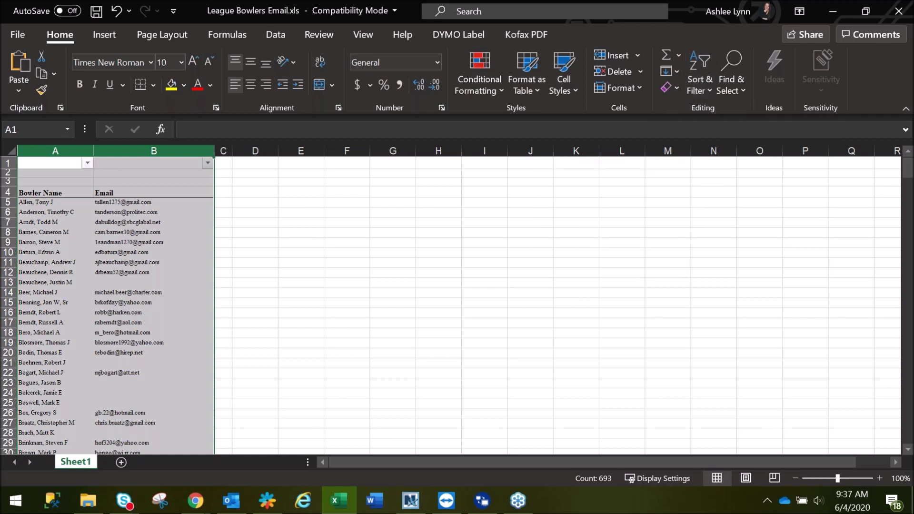
Filter the Email column to exclude blank entries
{"action": "left_click", "coordinate": [208, 163]}
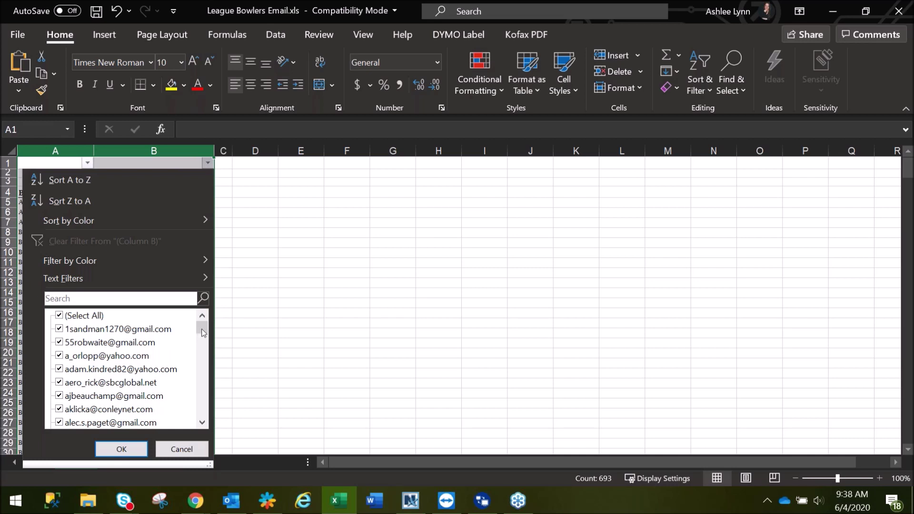
{"action": "left_click_drag", "start_coordinate": [203, 332], "coordinate": [205, 420]}
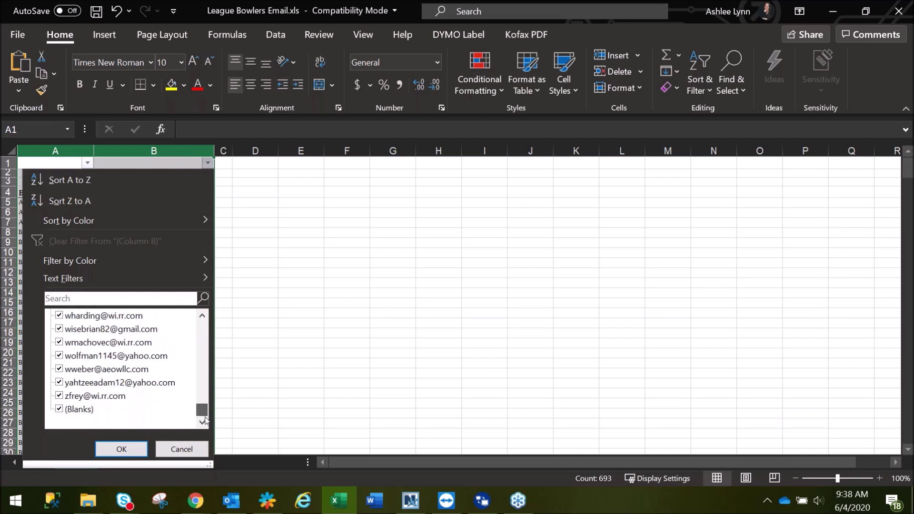
{"action": "left_click", "coordinate": [59, 410]}
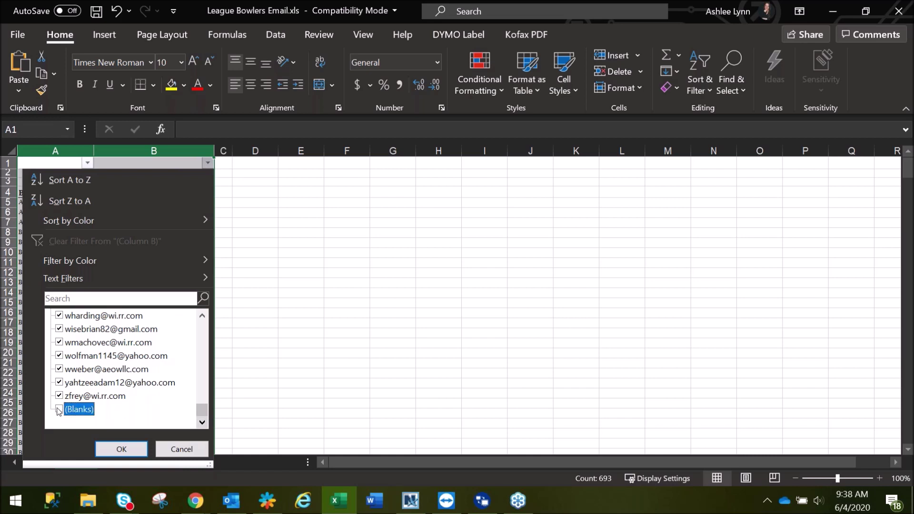
{"action": "left_click", "coordinate": [120, 449]}
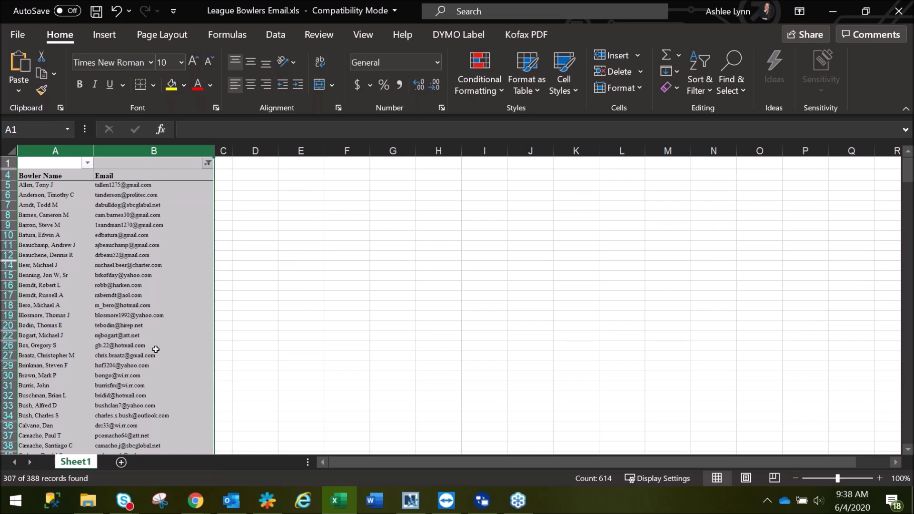
{"action": "left_click", "coordinate": [230, 274]}
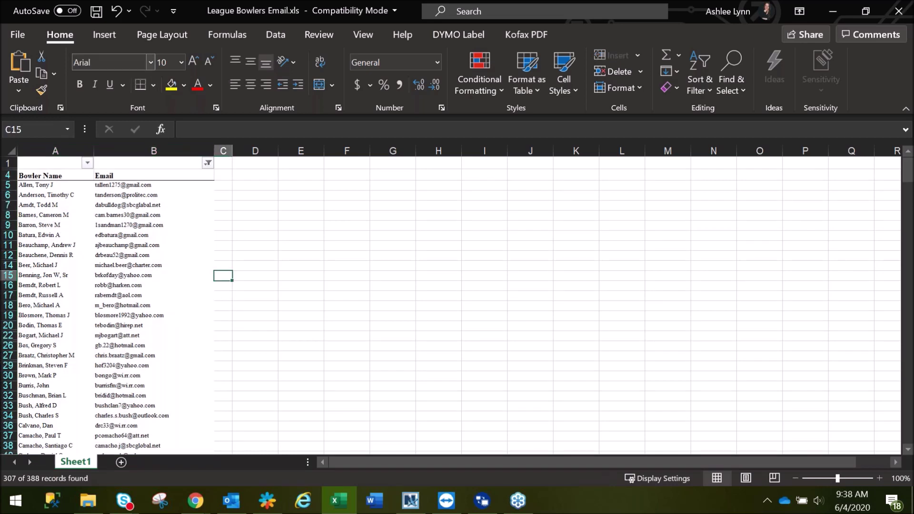
Save the workbook to the Desktop as League Bowlers Email in Excel 97-2003 format, replacing the existing file
{"action": "left_click", "coordinate": [6, 35]}
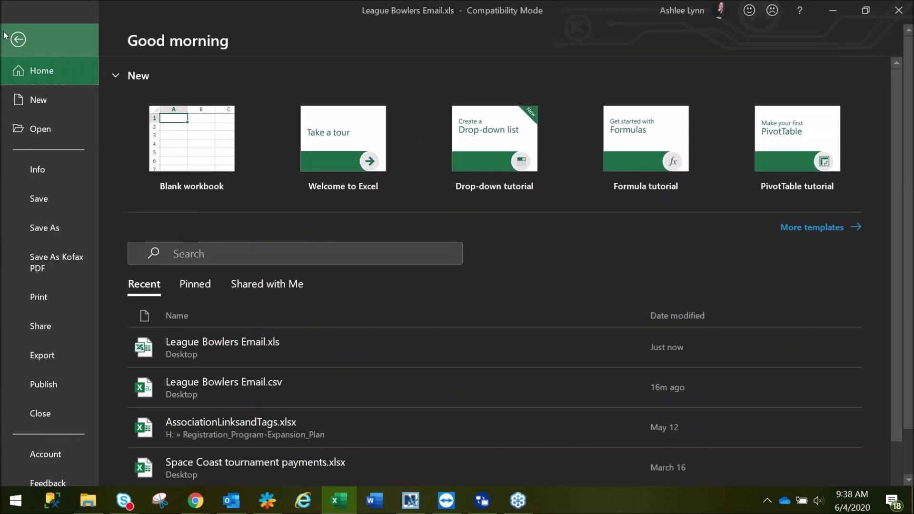
{"action": "left_click", "coordinate": [61, 229]}
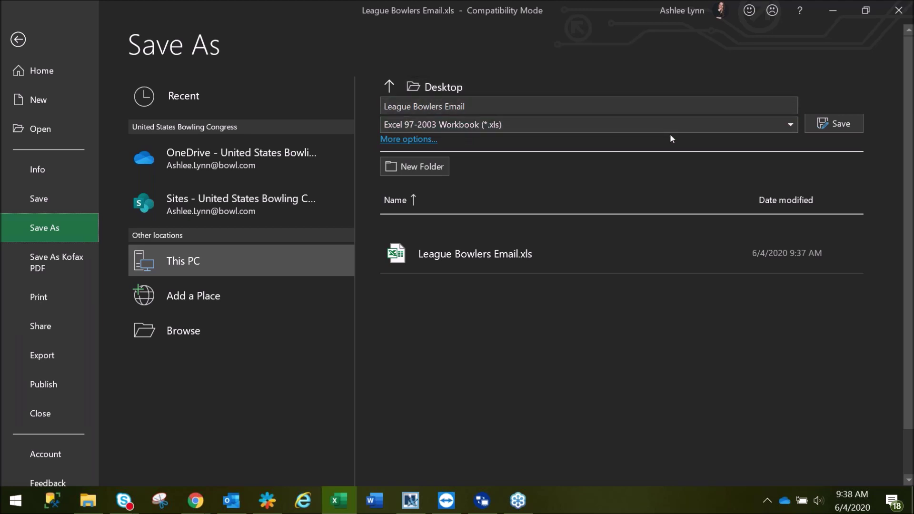
{"action": "left_click", "coordinate": [842, 124]}
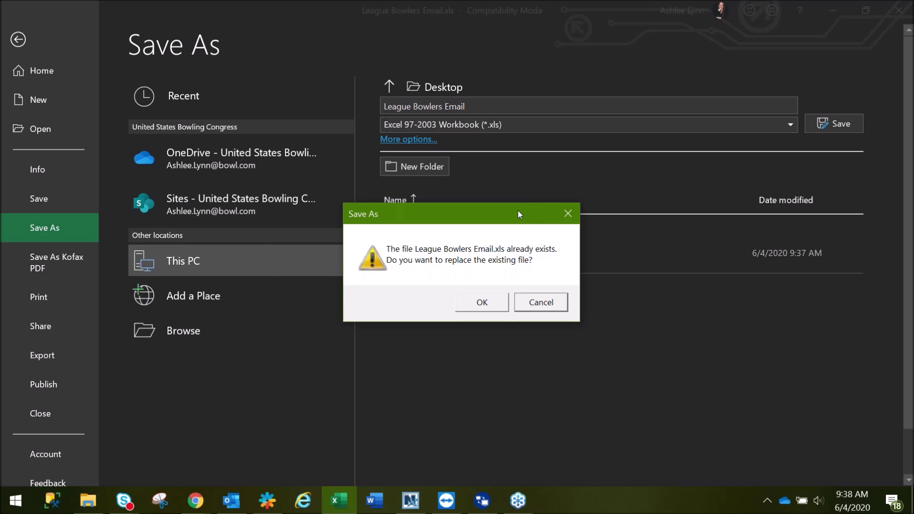
{"action": "left_click", "coordinate": [482, 305]}
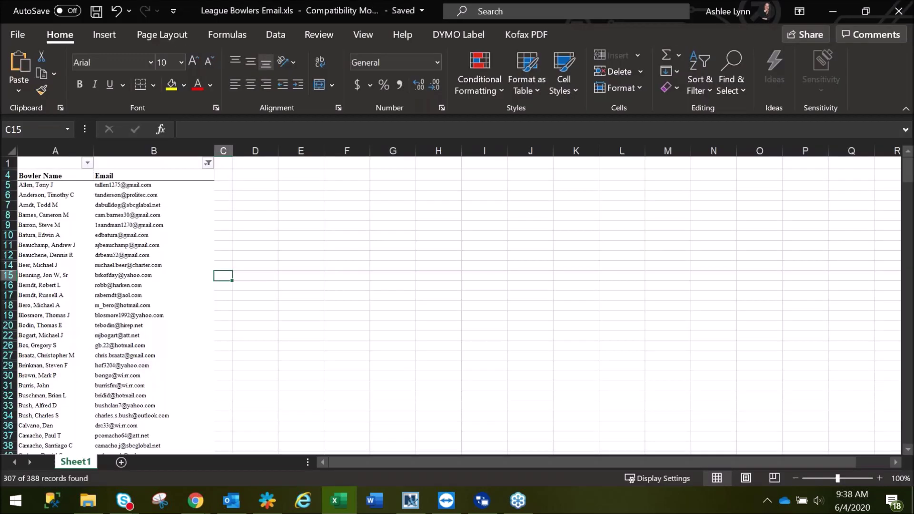